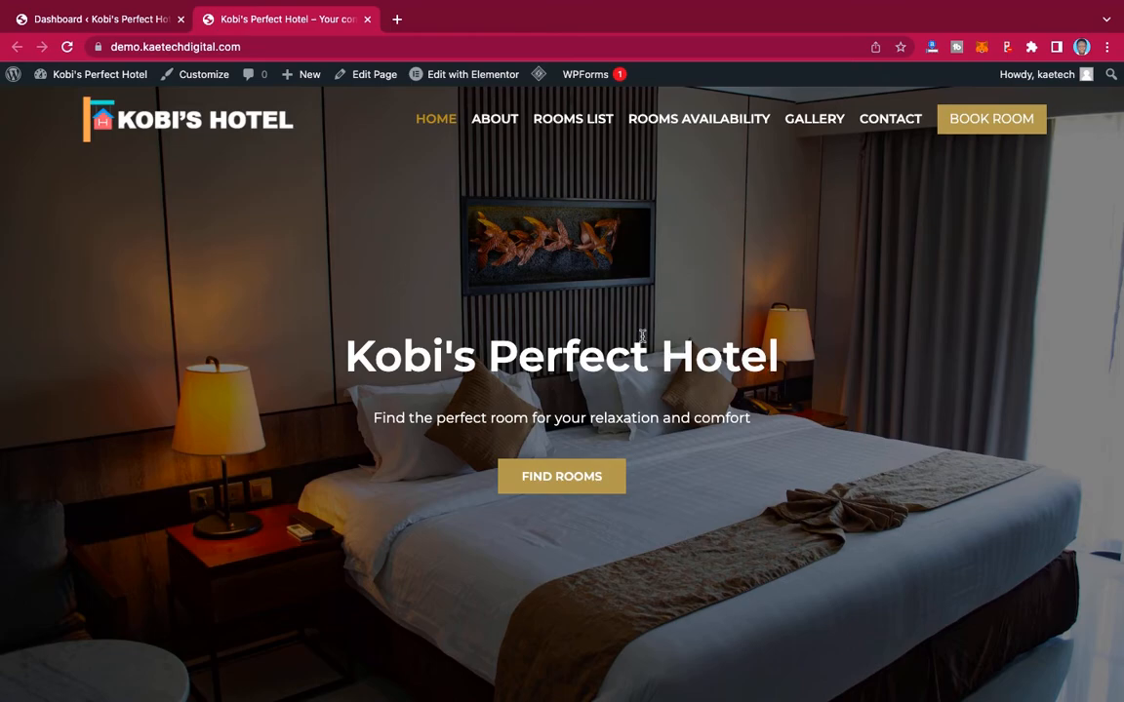
Switch from the hotel homepage to the Dashboard tab of the hotel's WordPress admin
scroll(1011, 320, "down", 7)
scroll(1013, 325, "up", 8)
left_click(88, 25)
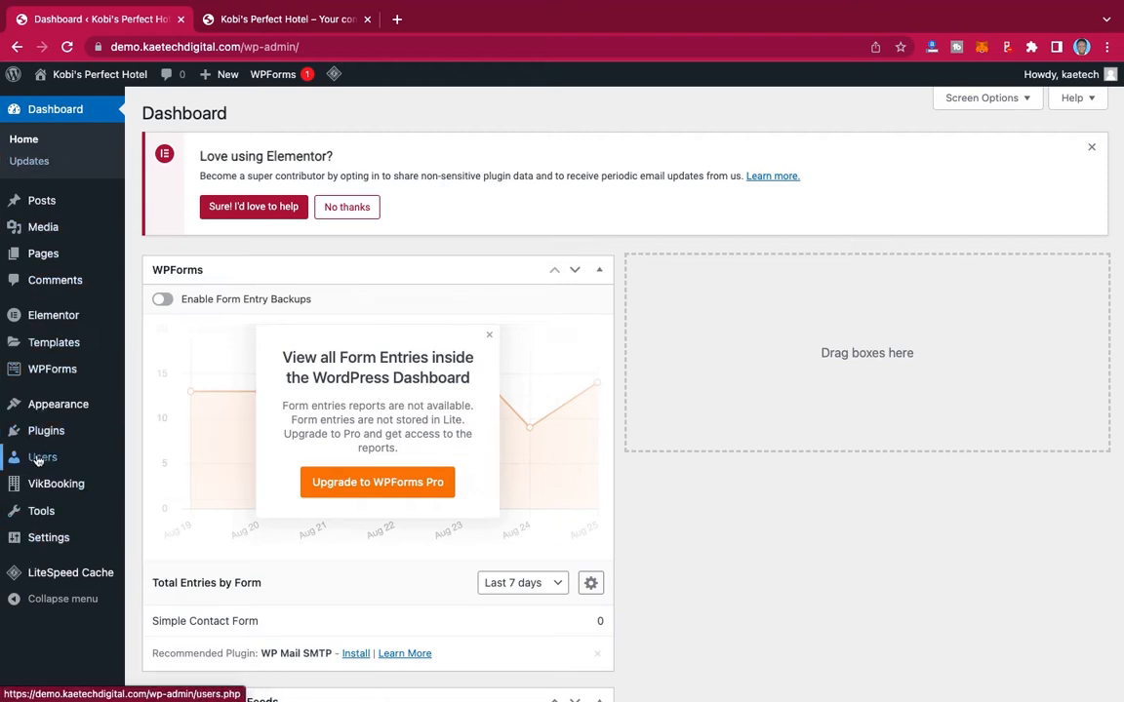
mouse_move(42, 466)
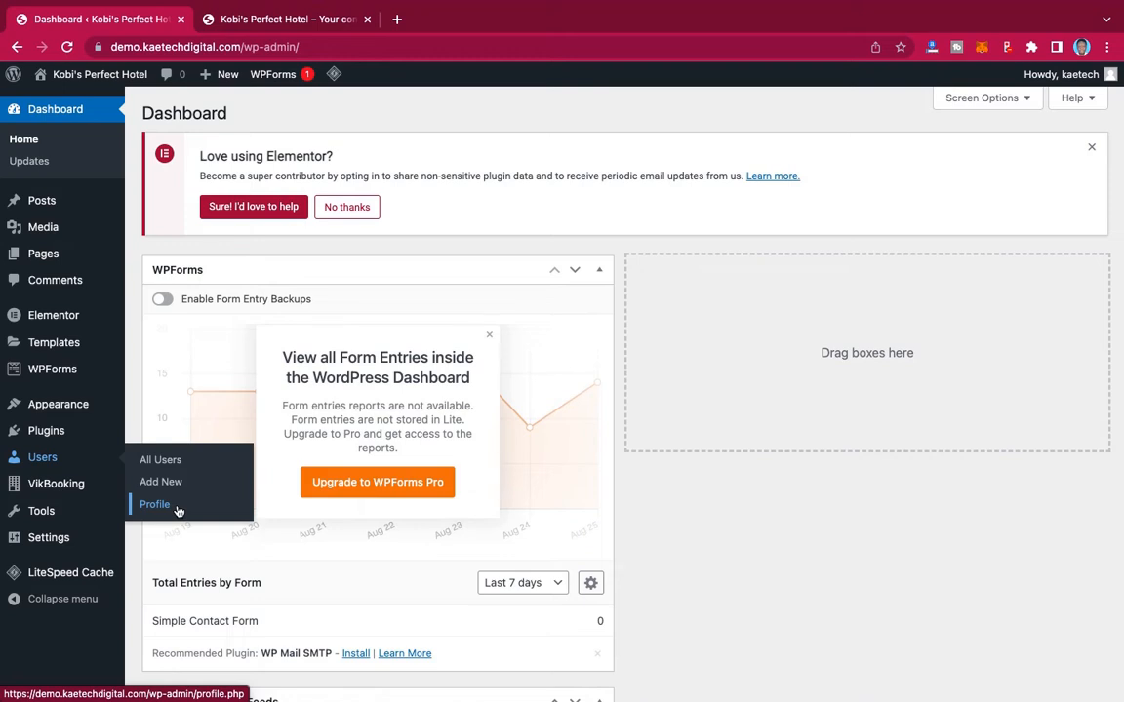
Go to Users > Add New to bring up the Add New User form
left_click(160, 483)
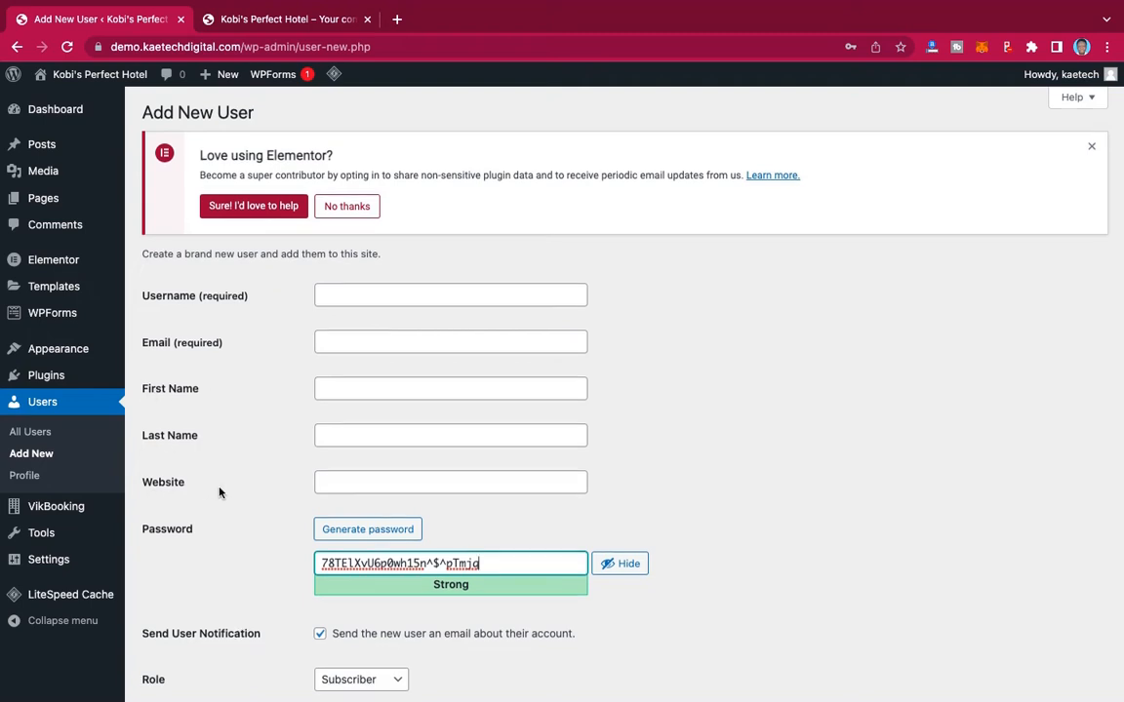
scroll(219, 491, "down", 2)
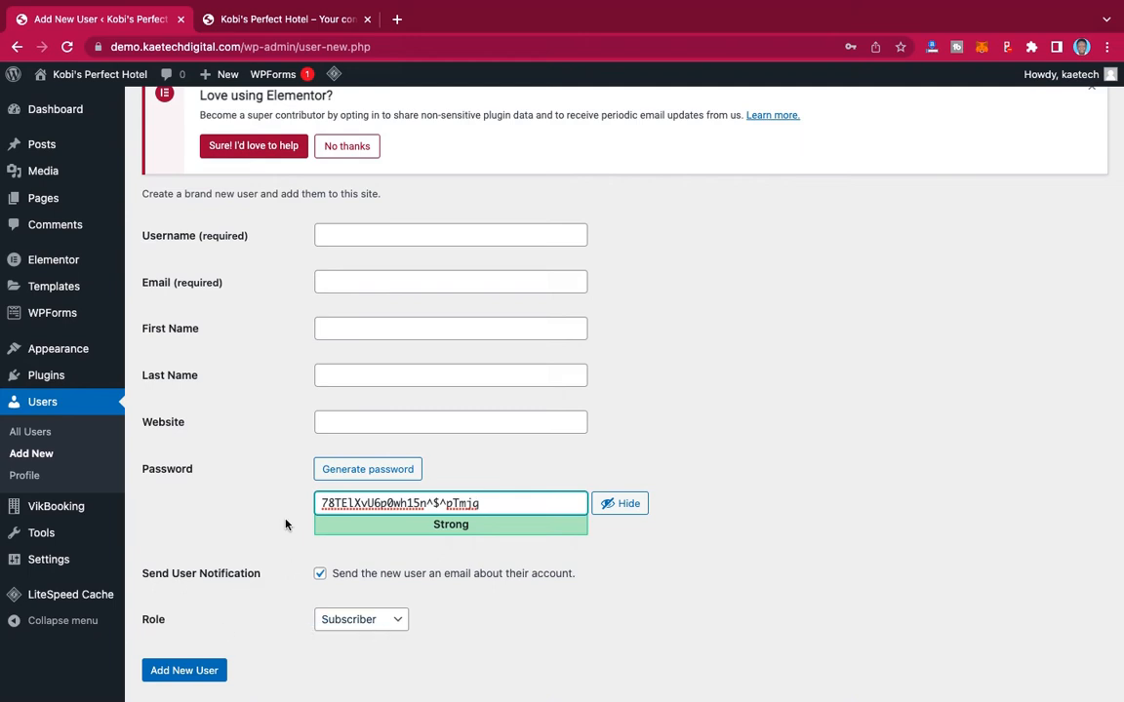
scroll(282, 514, "up", 2)
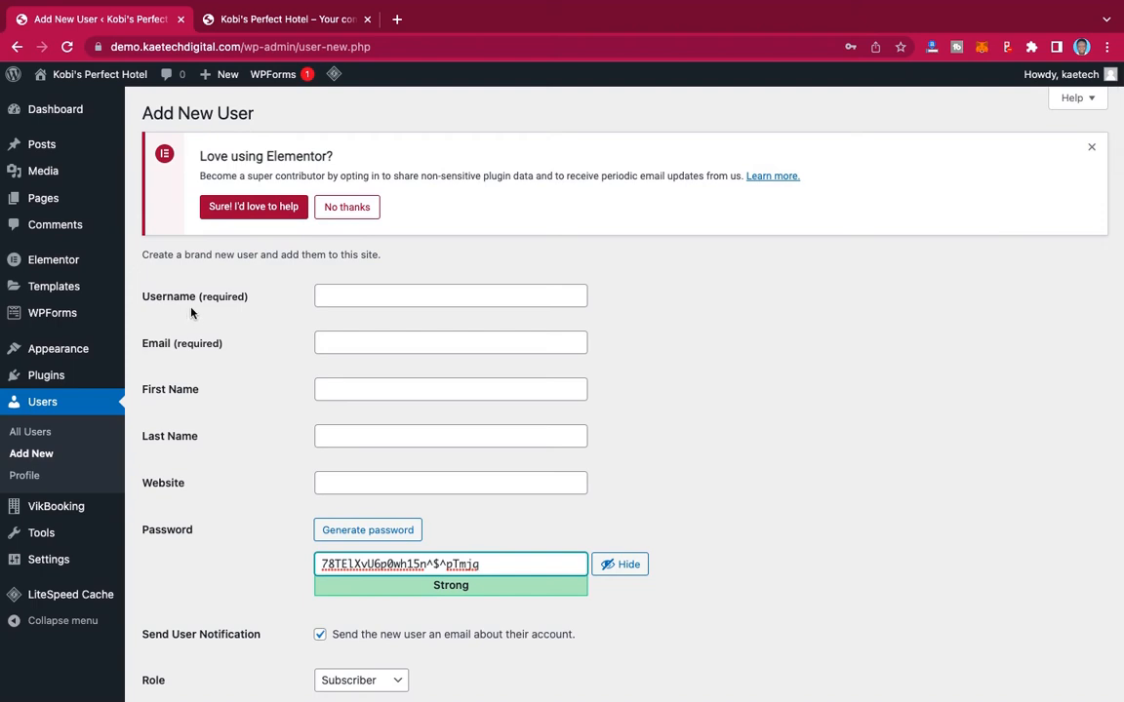
Enter the new username and fill the e-mail from a saved autofill suggestion
left_click(358, 298)
type("kobi")
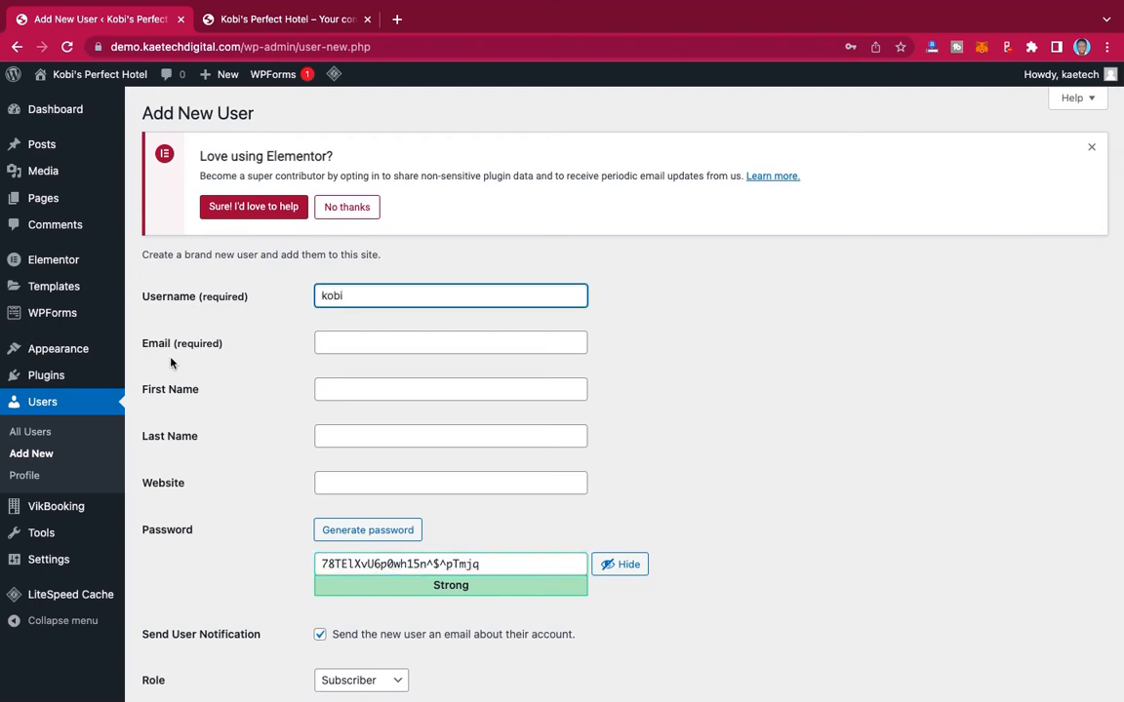
left_click(361, 344)
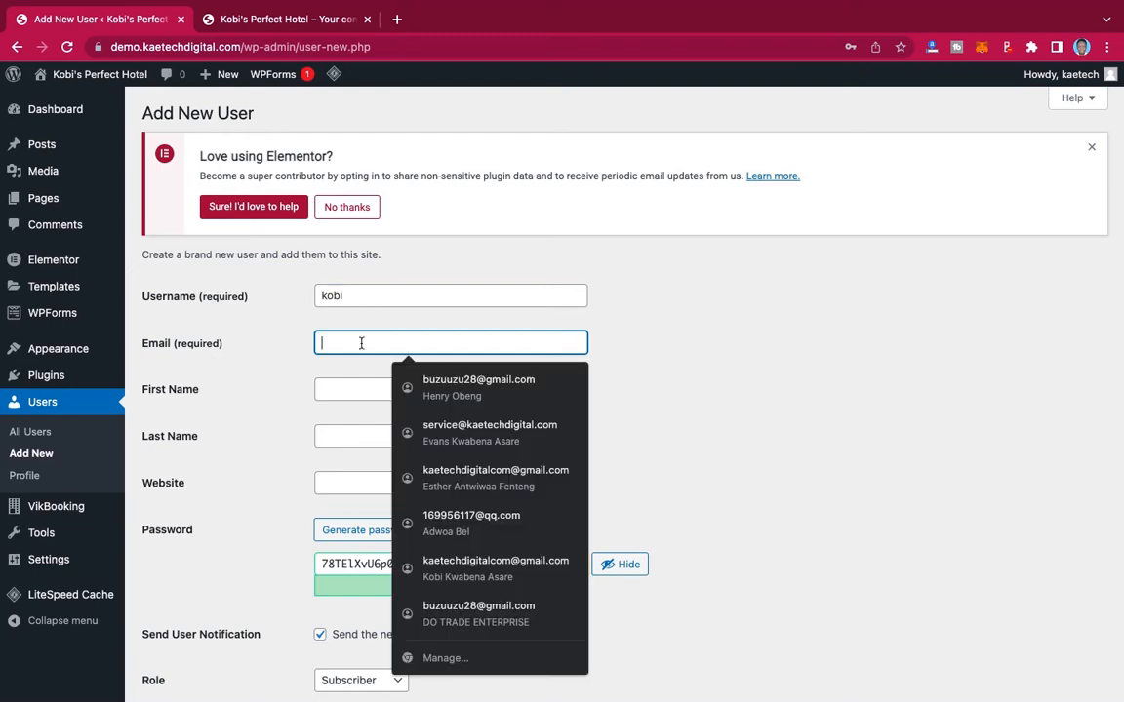
type("kaetec")
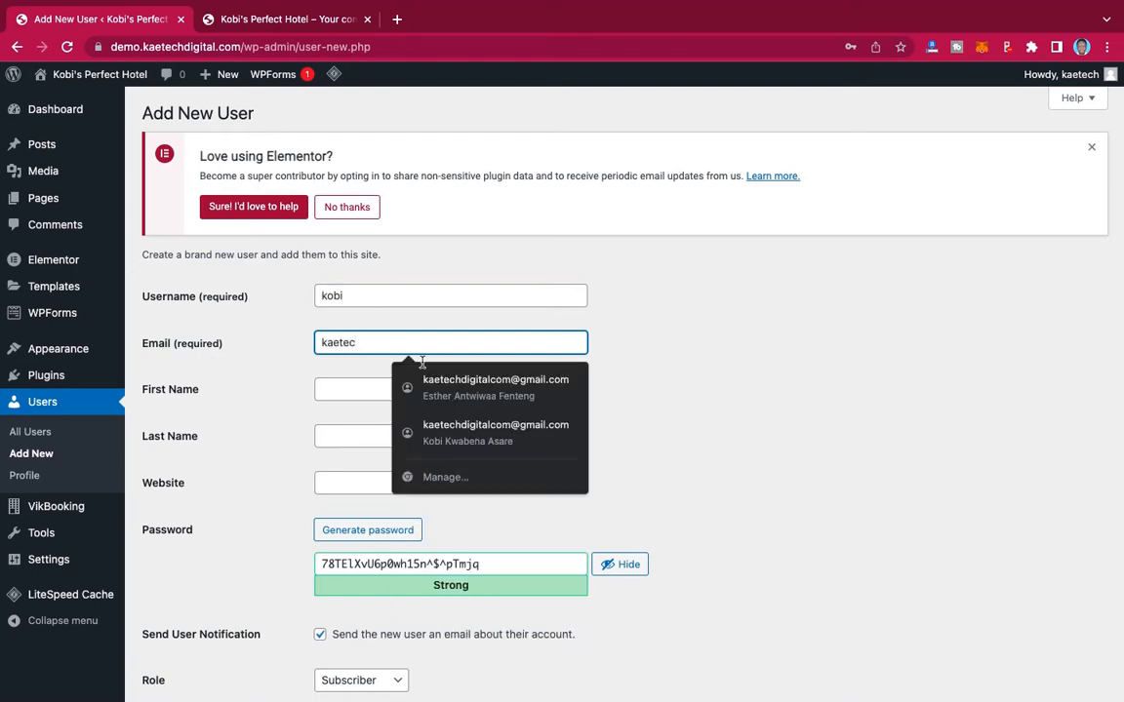
left_click(460, 388)
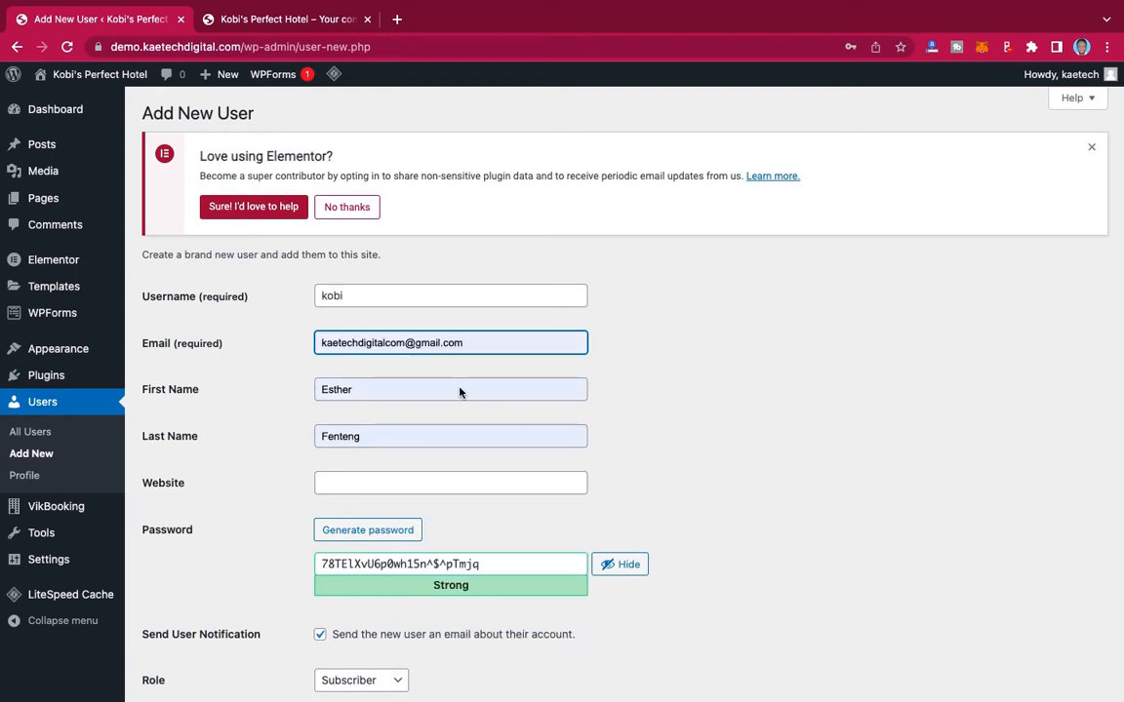
Replace the autofilled first and last names with the new user's name
left_click(361, 394)
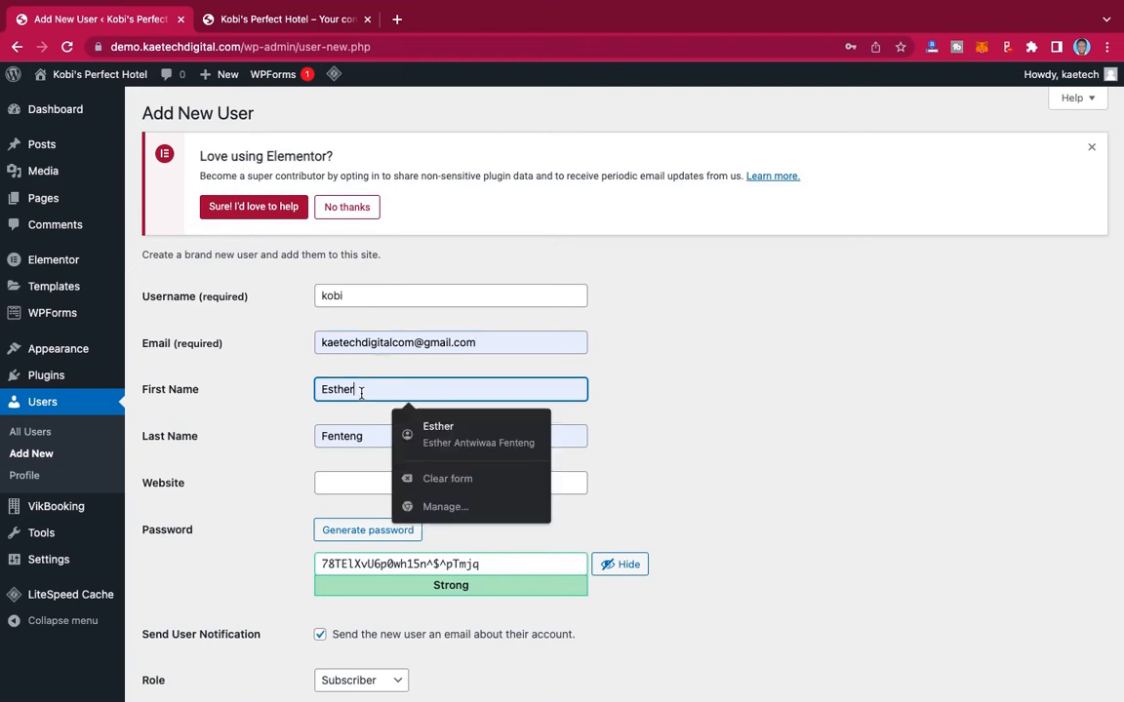
left_click_drag(361, 389, 281, 390)
type("Kobi")
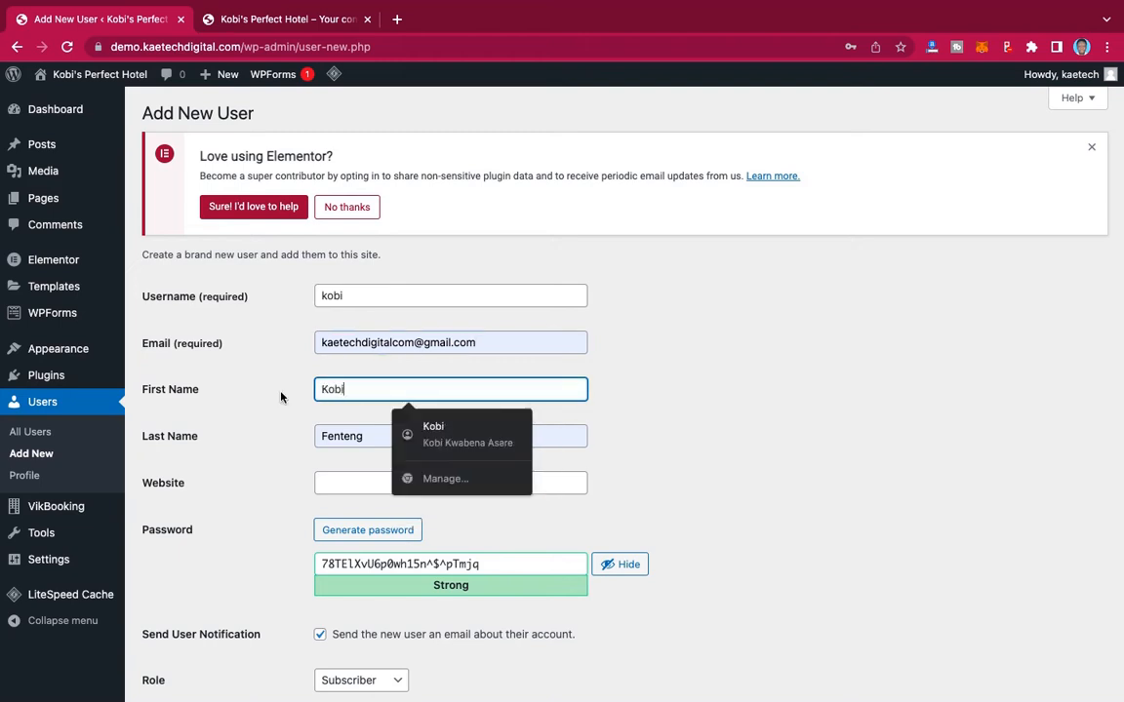
left_click(366, 435)
left_click_drag(366, 435, 246, 436)
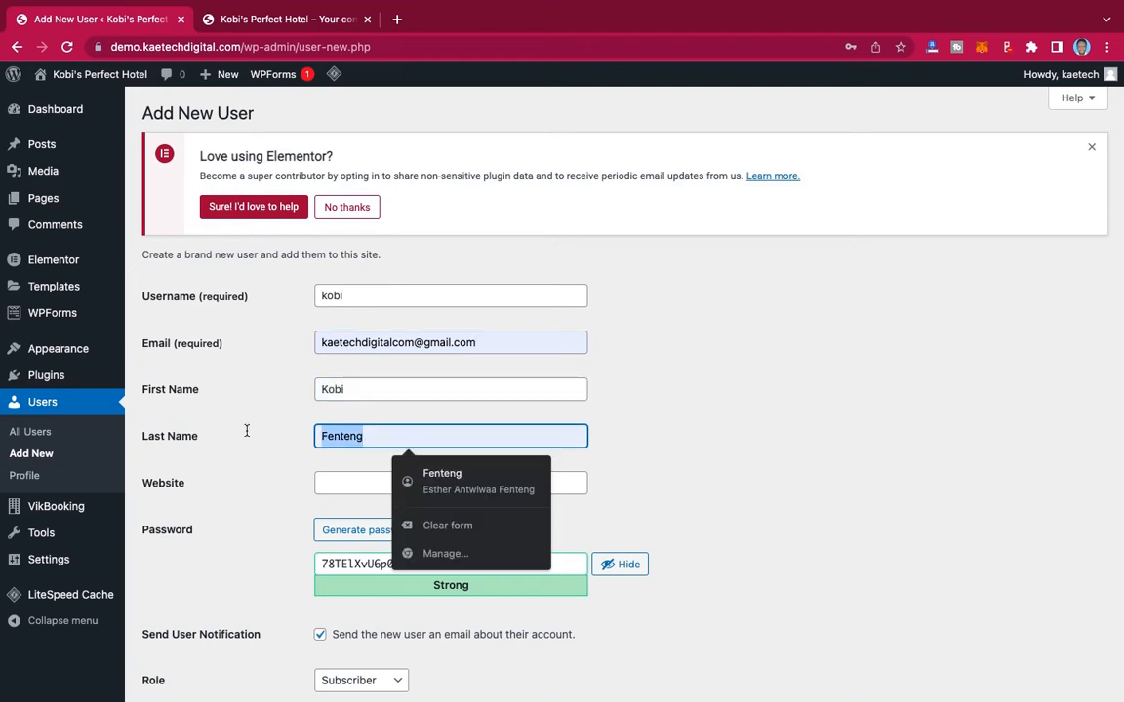
type("Ko")
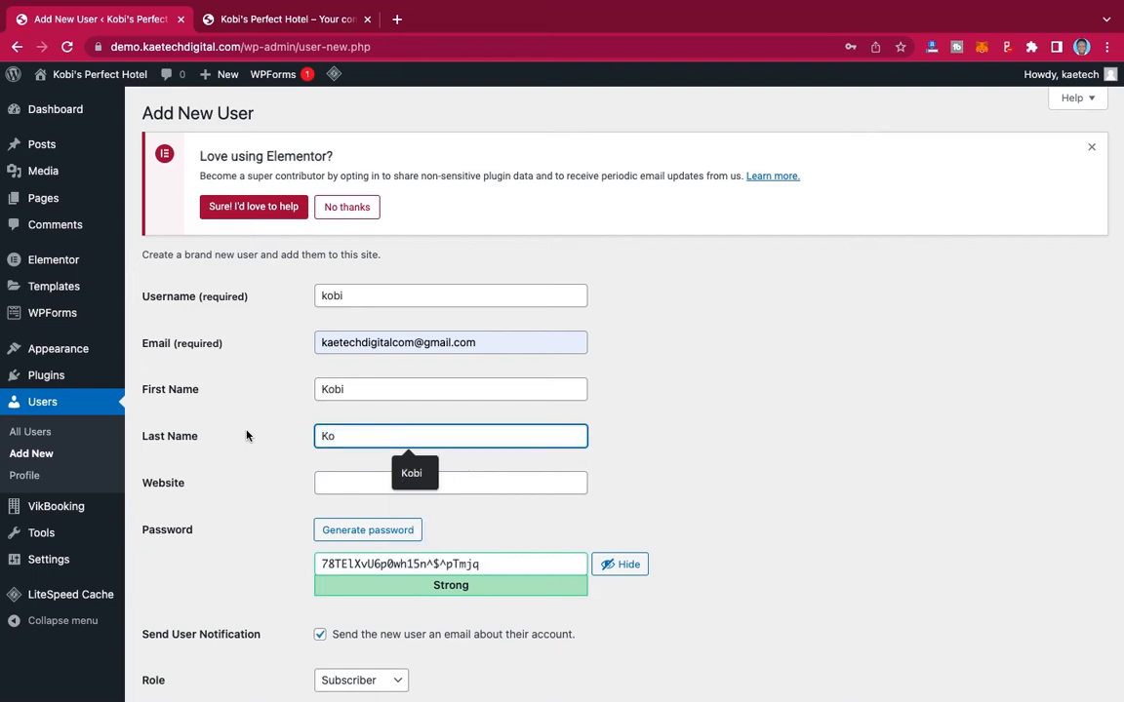
type("bi")
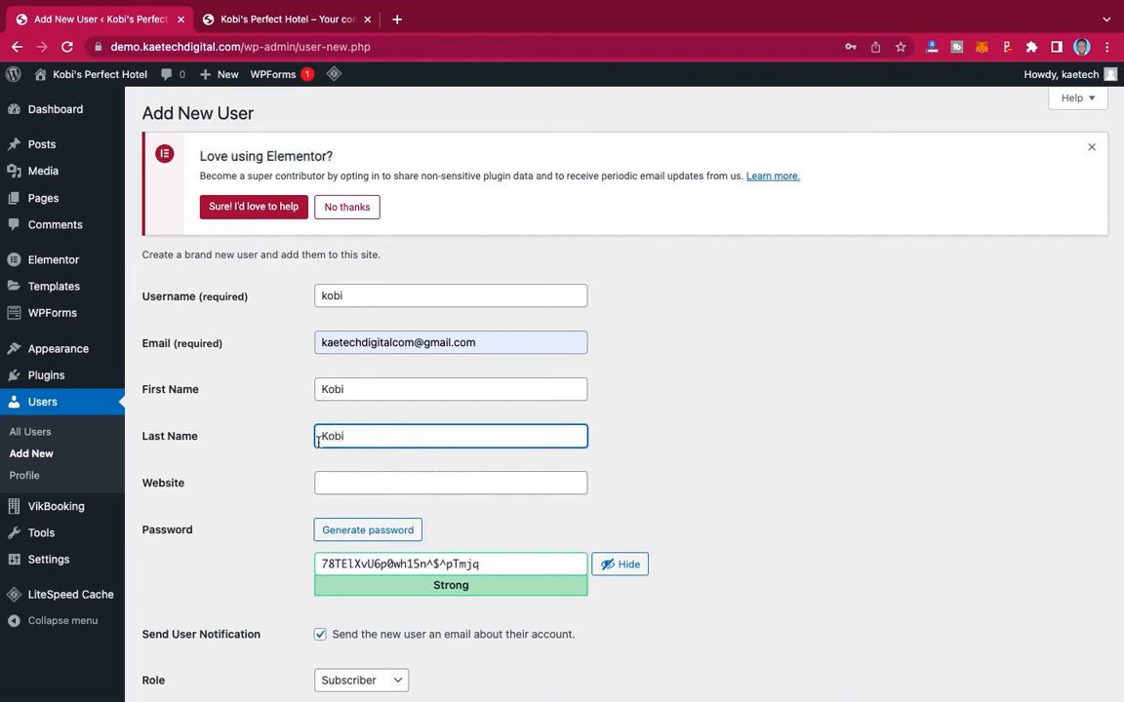
scroll(275, 473, "down", 1)
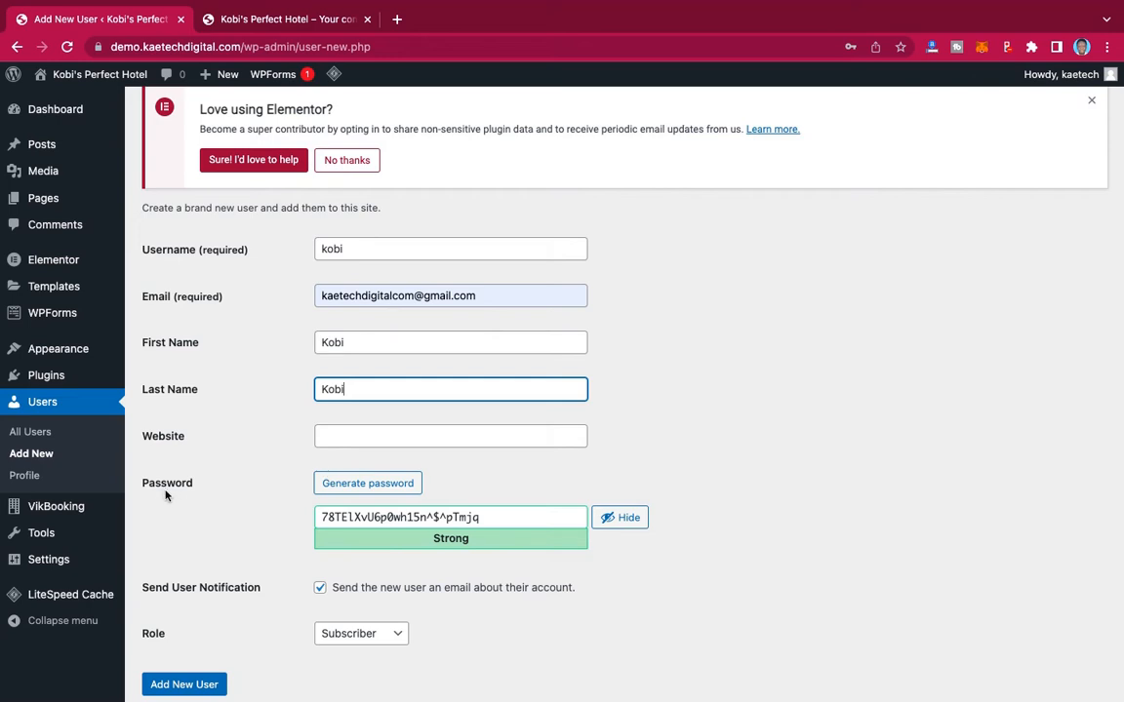
Replace the generated password with a custom Strong password and dismiss Chrome's suggestions
scroll(220, 491, "down", 2)
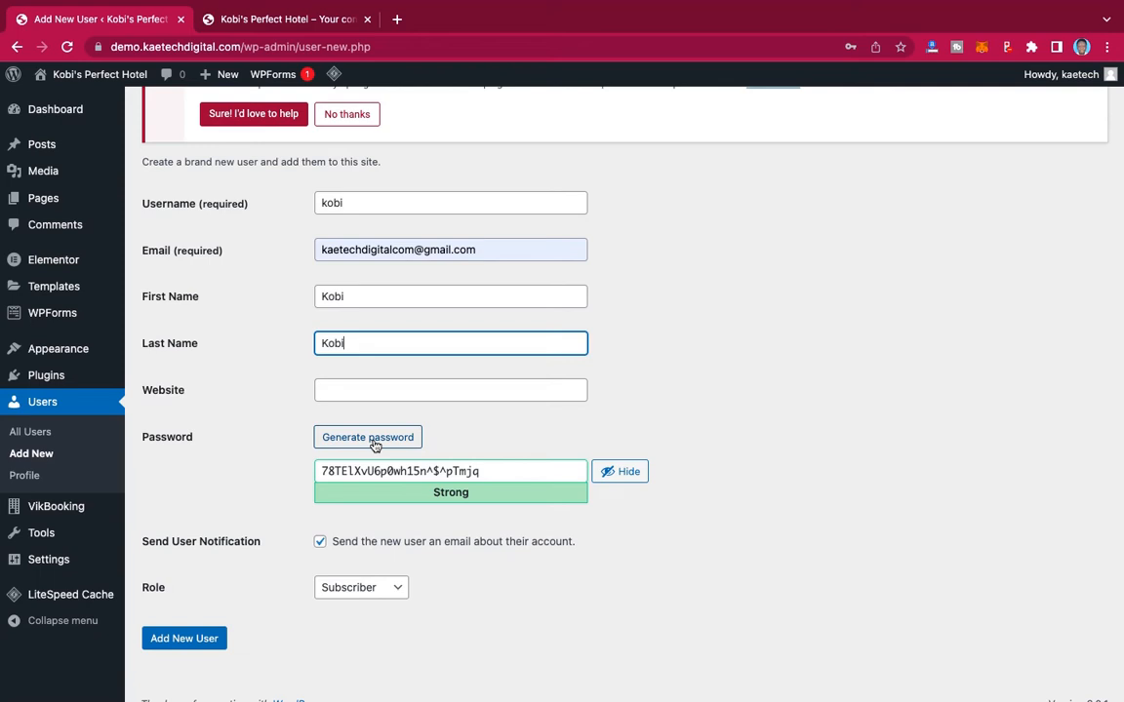
left_click(499, 474)
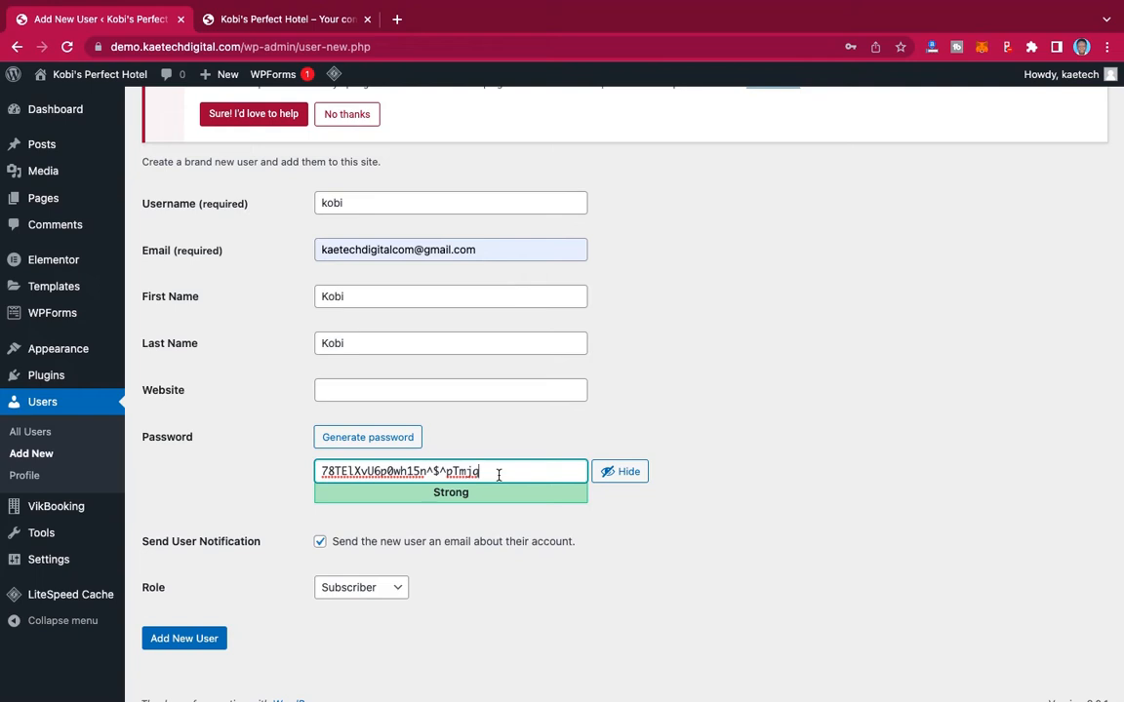
left_click_drag(499, 475, 301, 475)
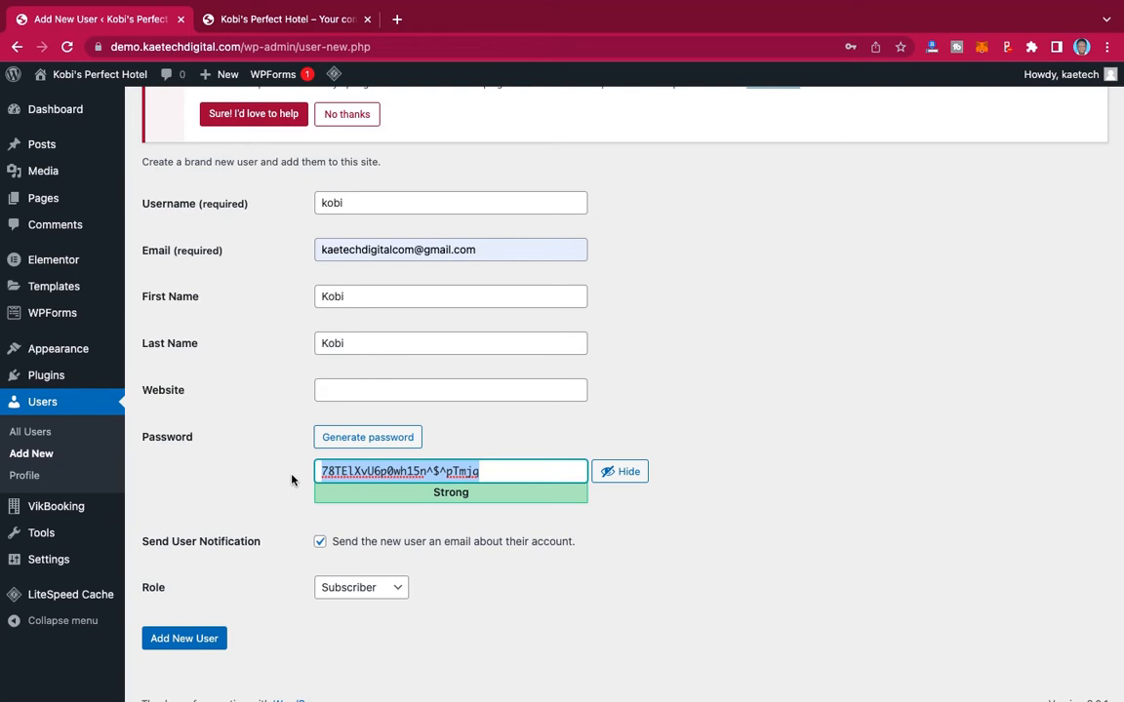
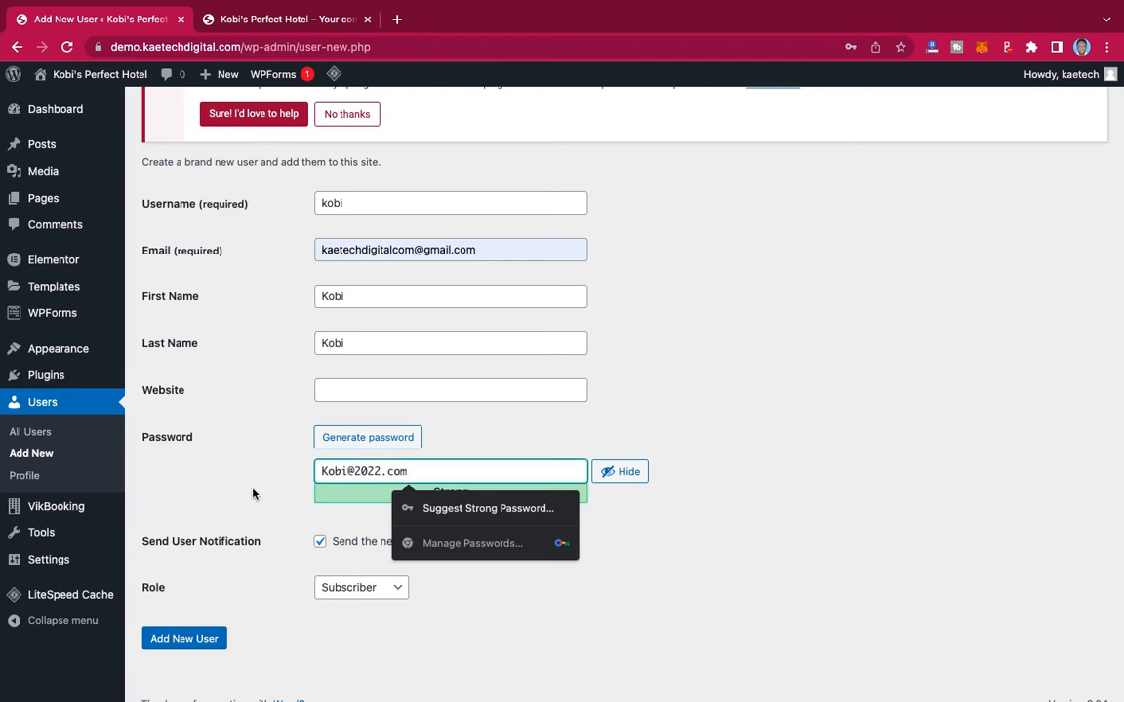
left_click(253, 495)
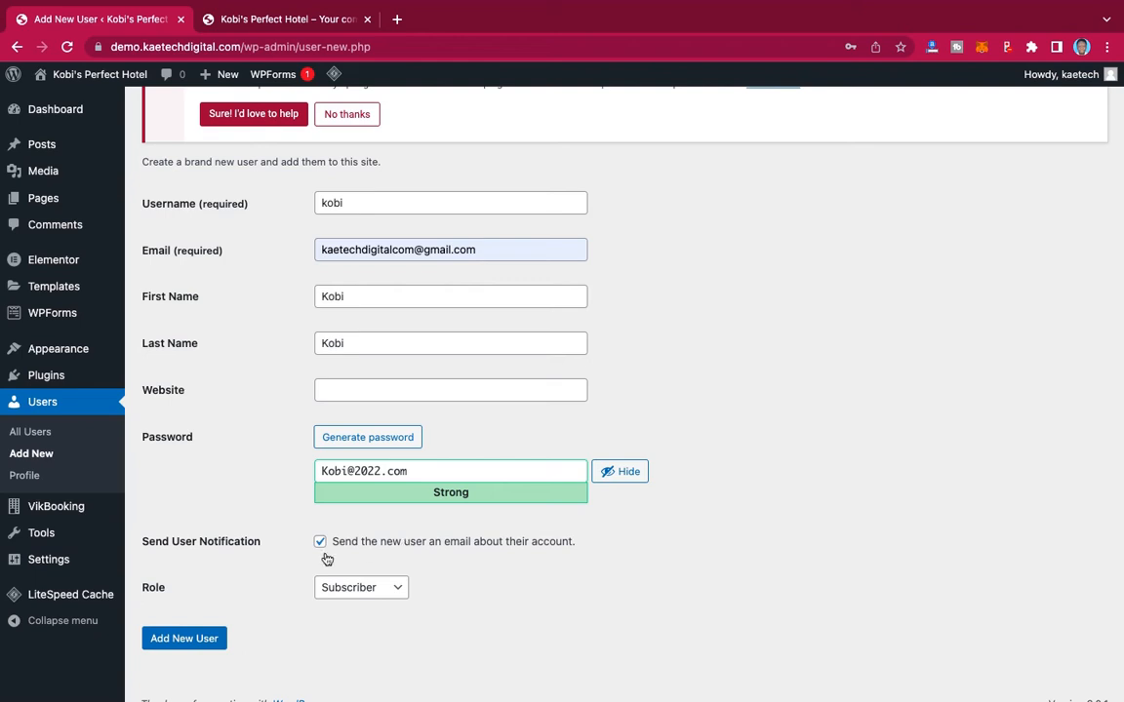
Open the Role dropdown on the Add New User form
scroll(429, 545, "down", 1)
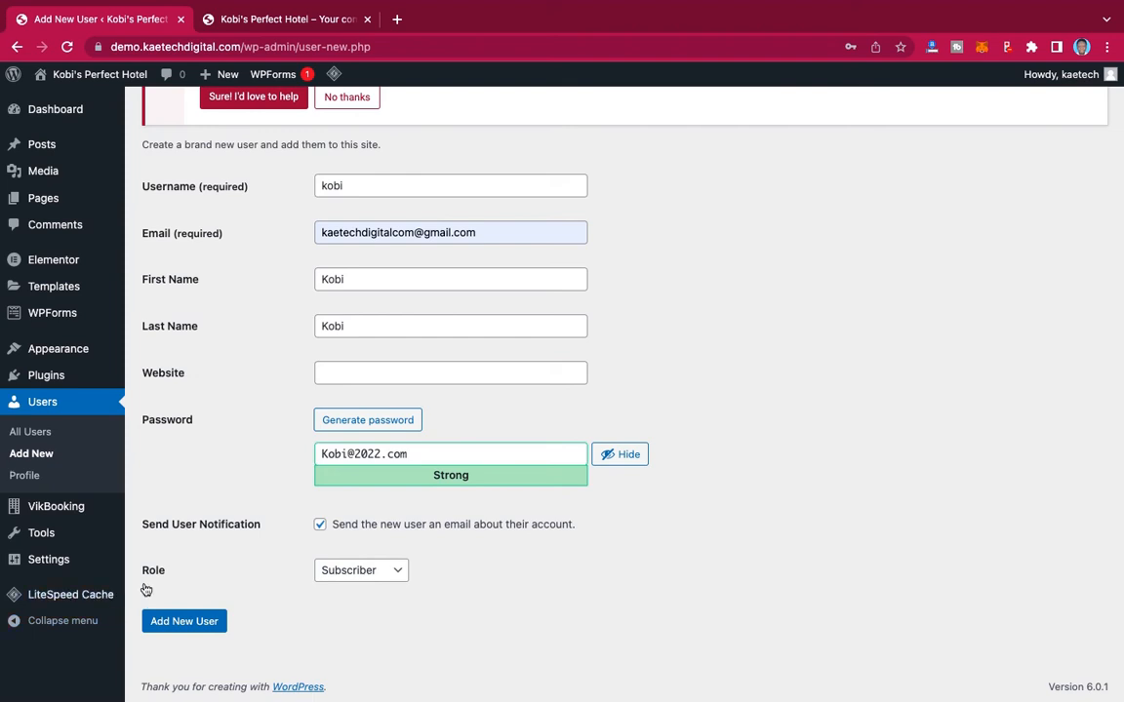
left_click(385, 570)
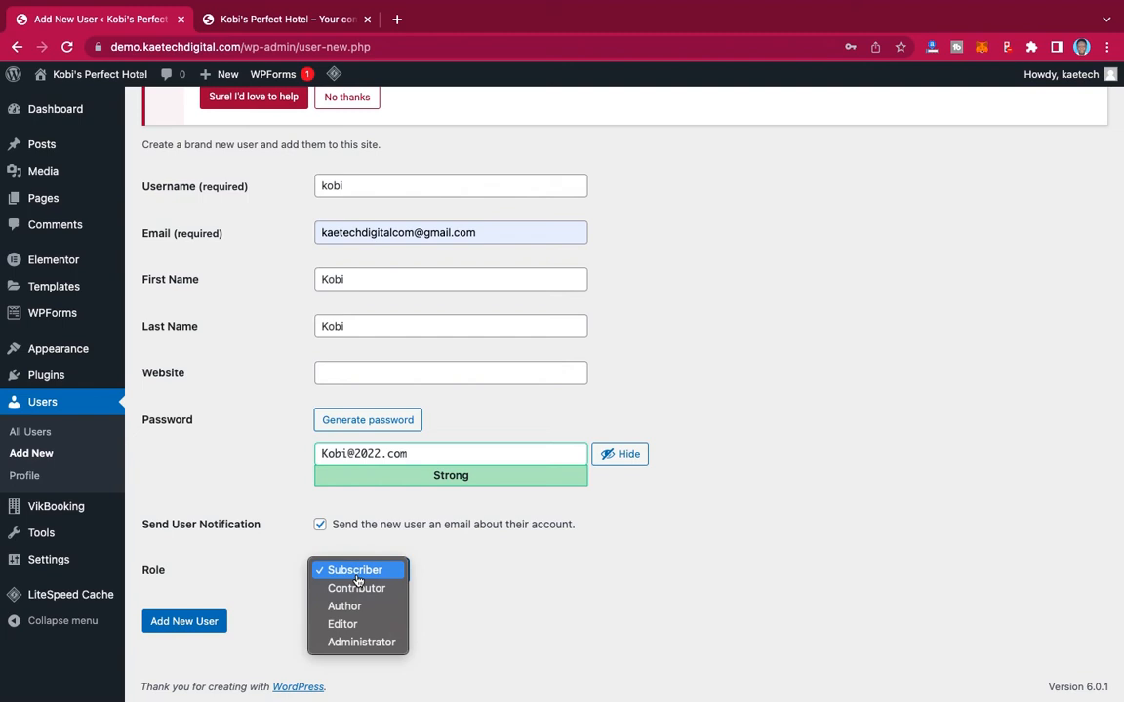
Set the role to Editor and submit the Add New User form
left_click(344, 627)
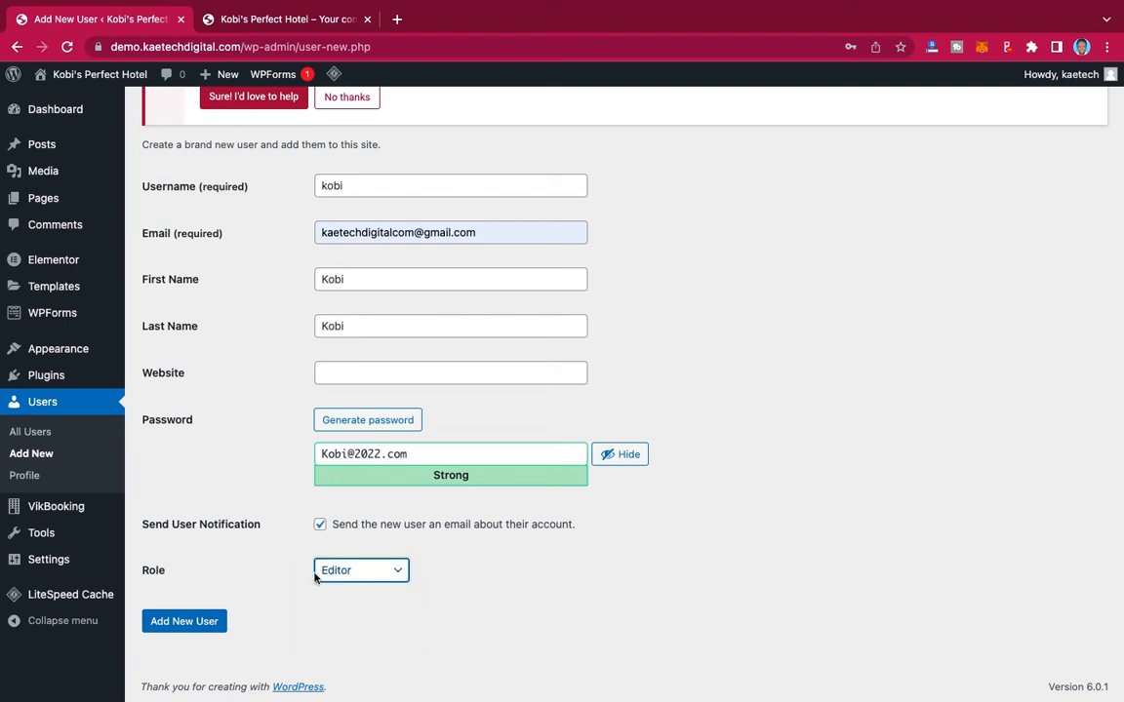
left_click(185, 623)
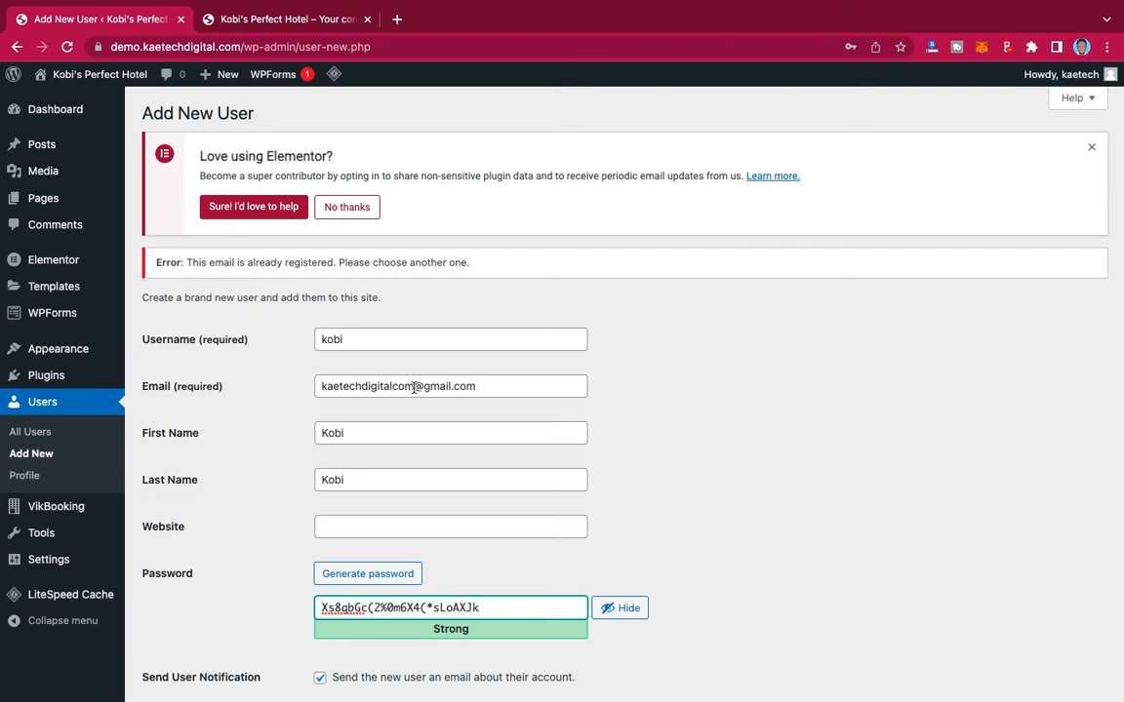
Change the e-mail to a different address and re-enter the custom Strong password
left_click_drag(414, 387, 316, 388)
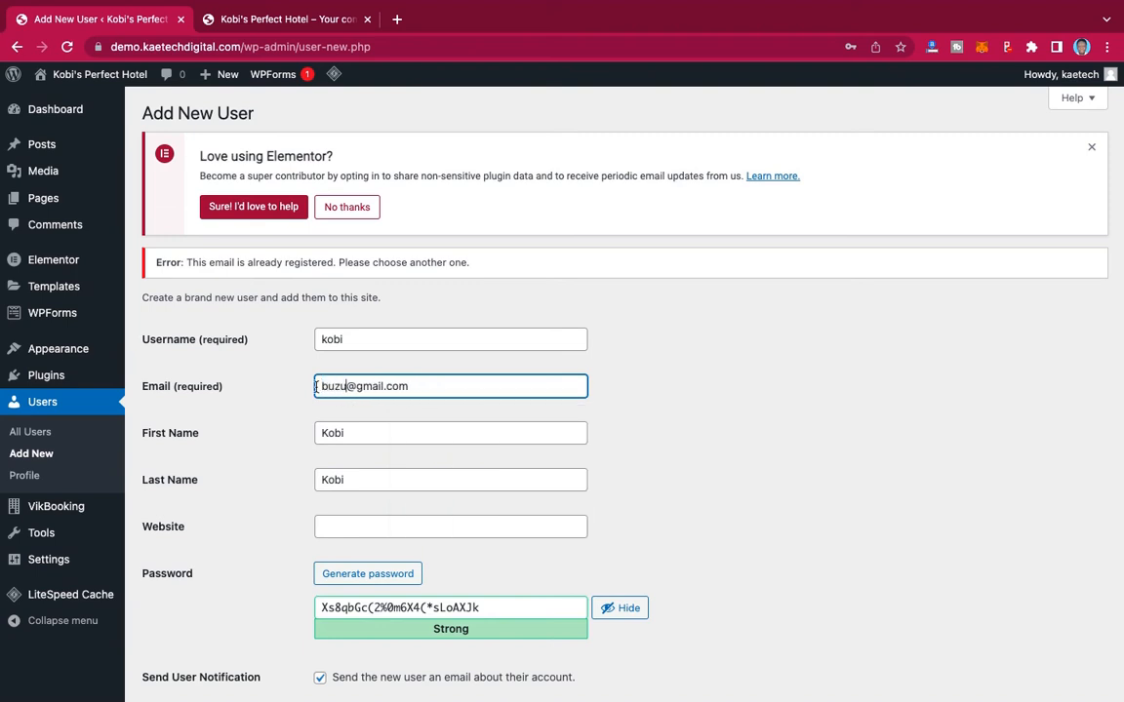
scroll(352, 453, "down", 2)
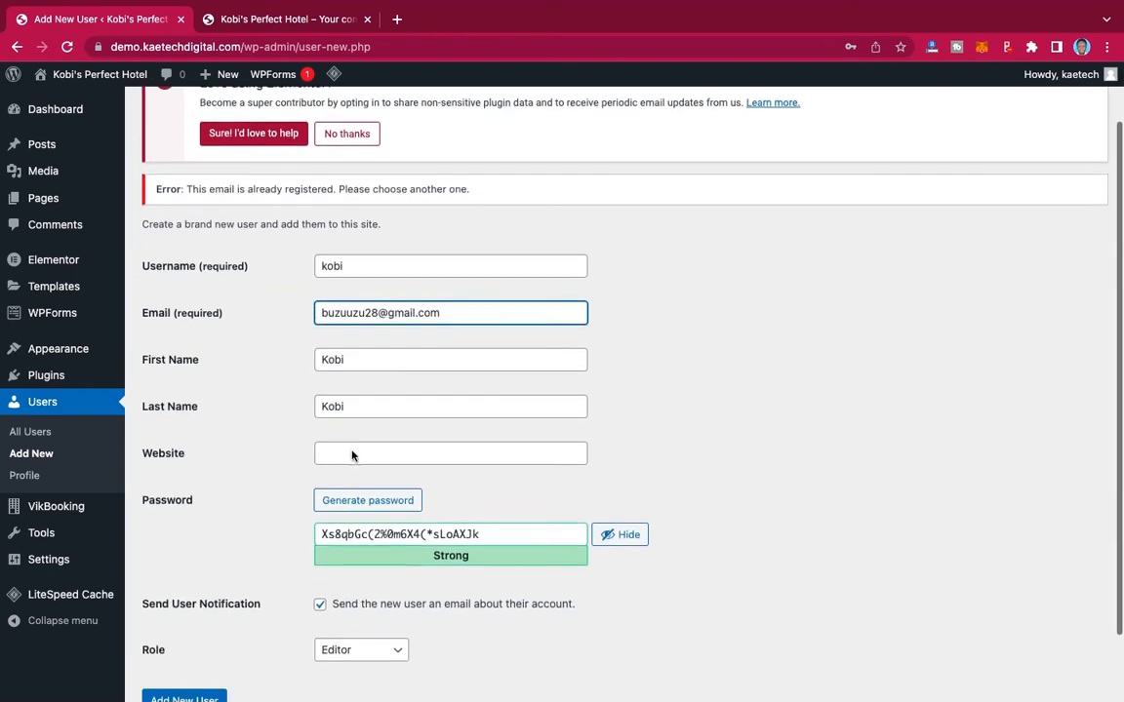
scroll(410, 473, "down", 2)
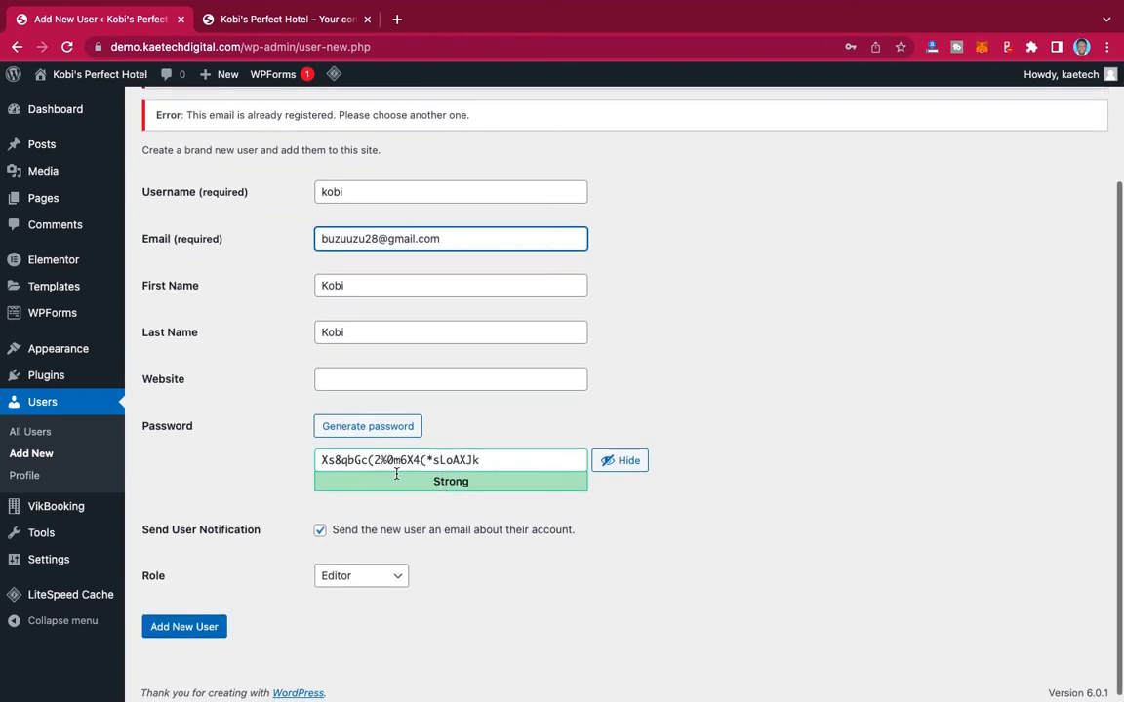
left_click_drag(494, 465, 291, 464)
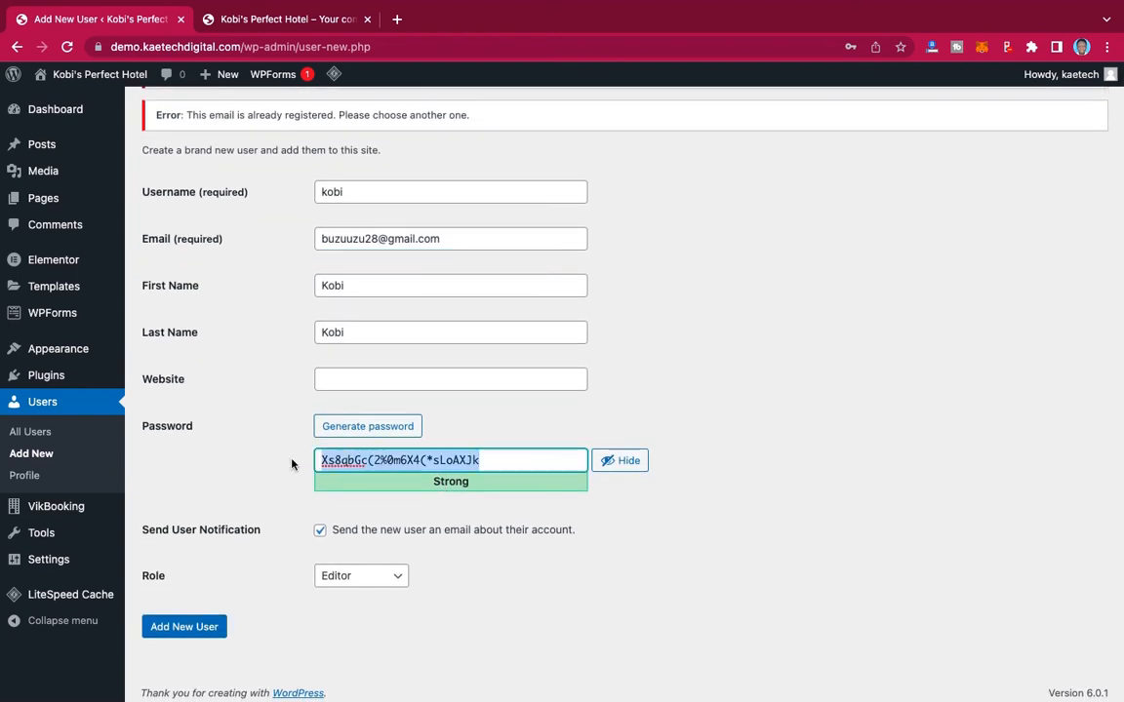
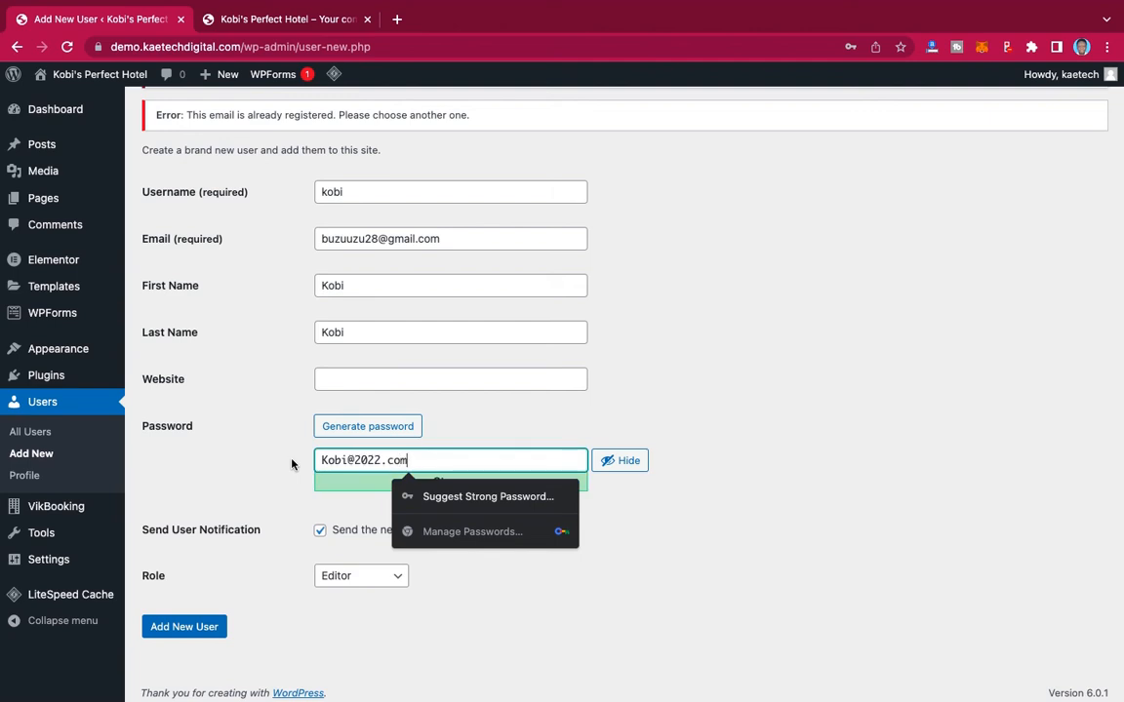
left_click(215, 478)
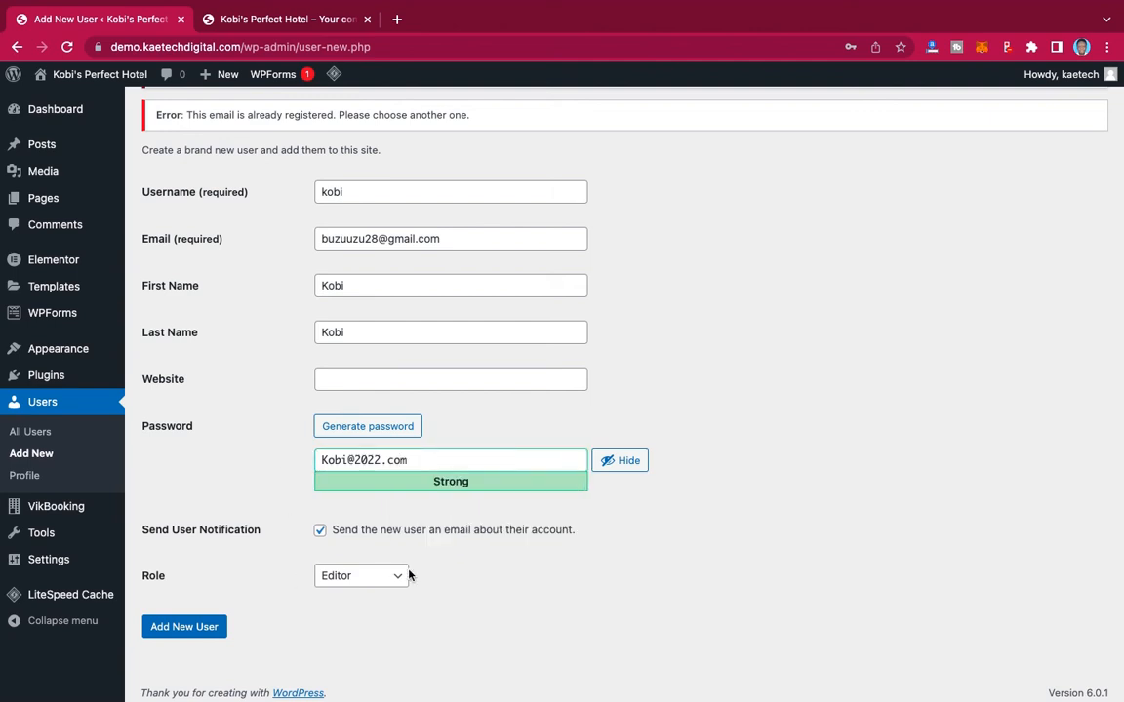
scroll(408, 575, "down", 1)
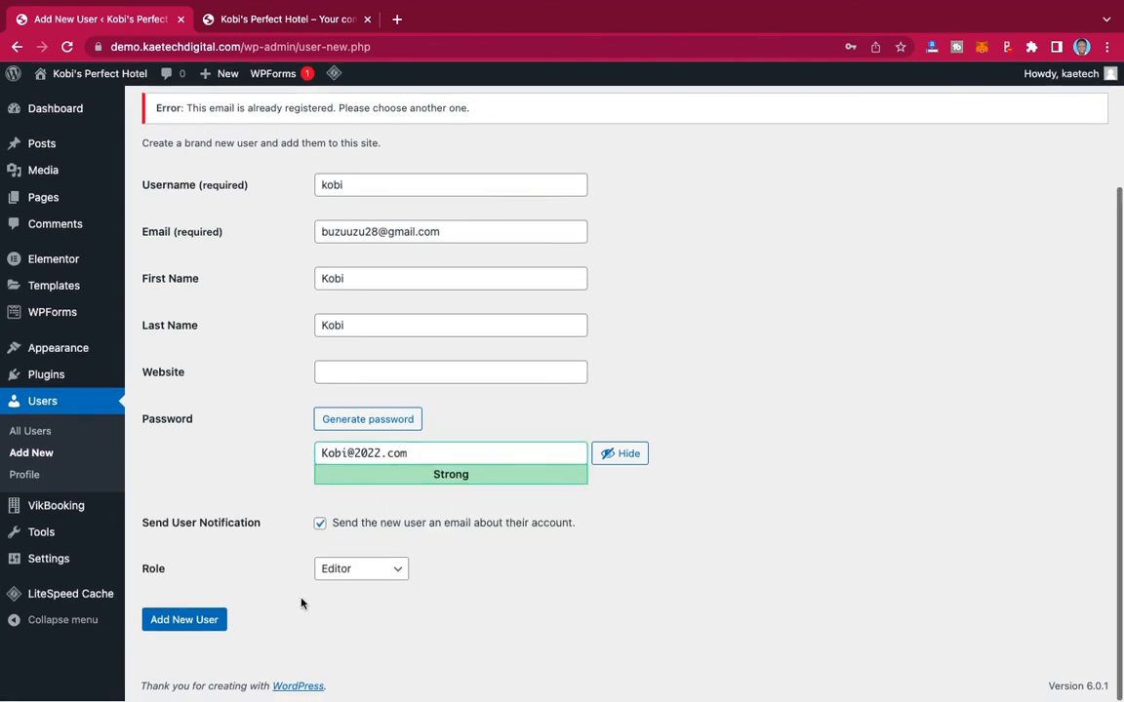
Submit the corrected Add New User form and close Chrome's Save password prompt
left_click(208, 620)
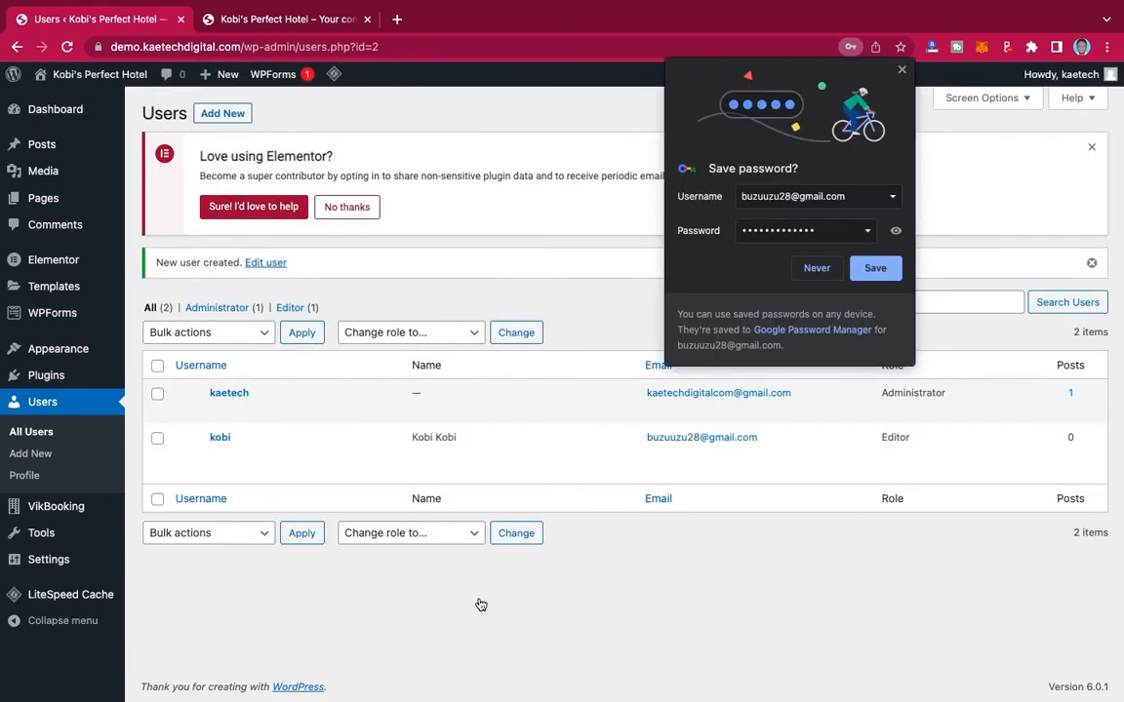
left_click(901, 73)
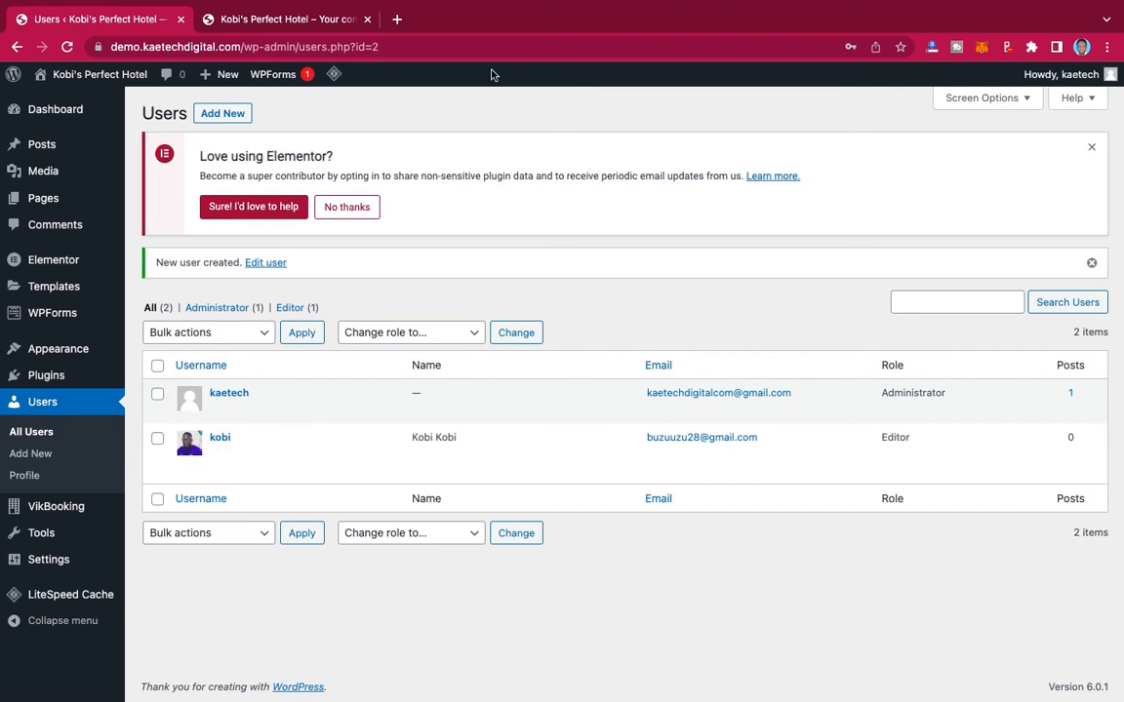
Open a new tab and go to the Gmail inbox via the address-bar suggestion
left_click(397, 19)
type("buz")
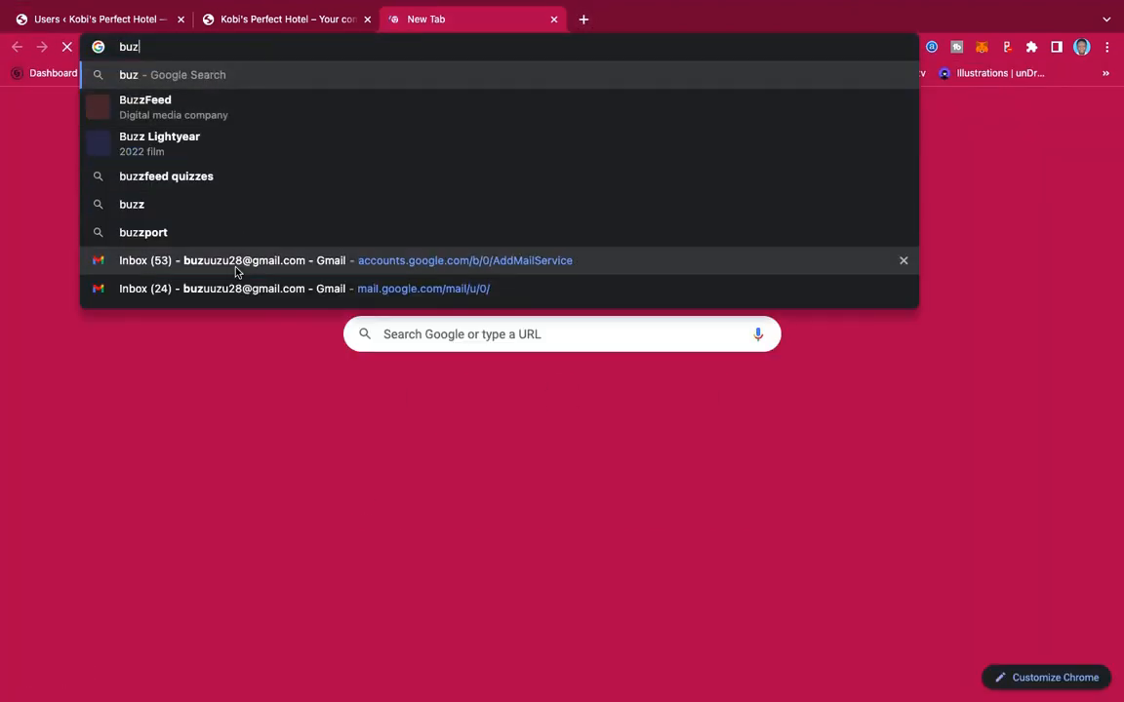
left_click(237, 267)
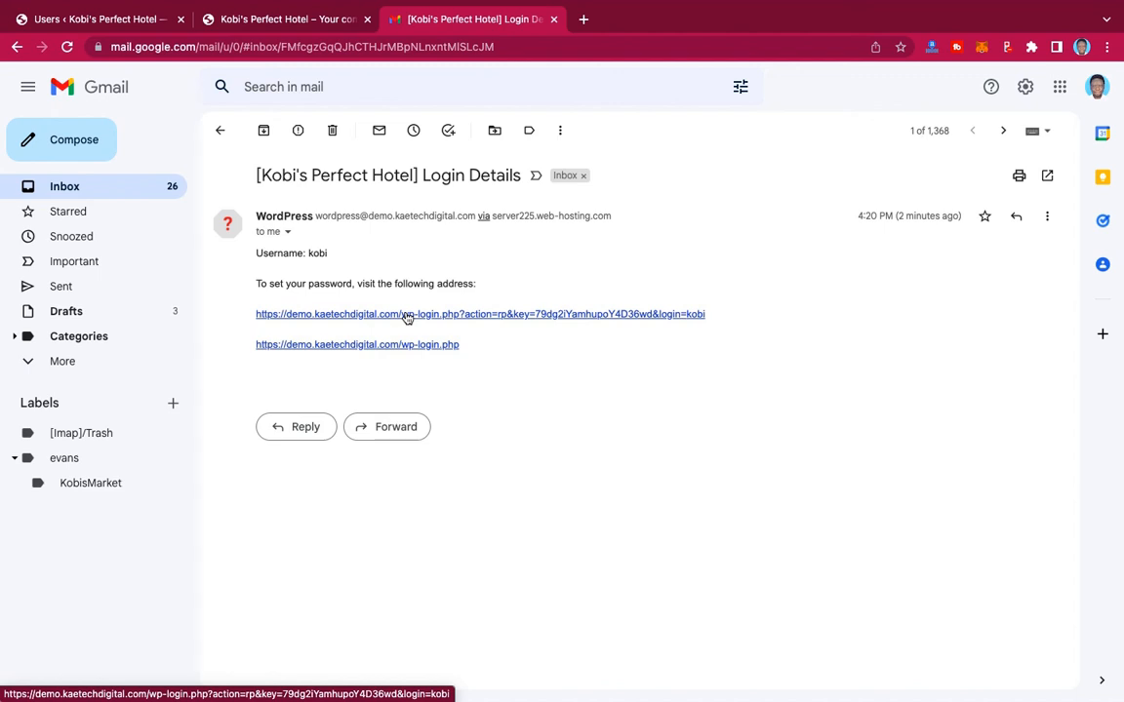
Switch back to the first tab showing the WordPress Users list with the new Editor
key("ctrl+1")
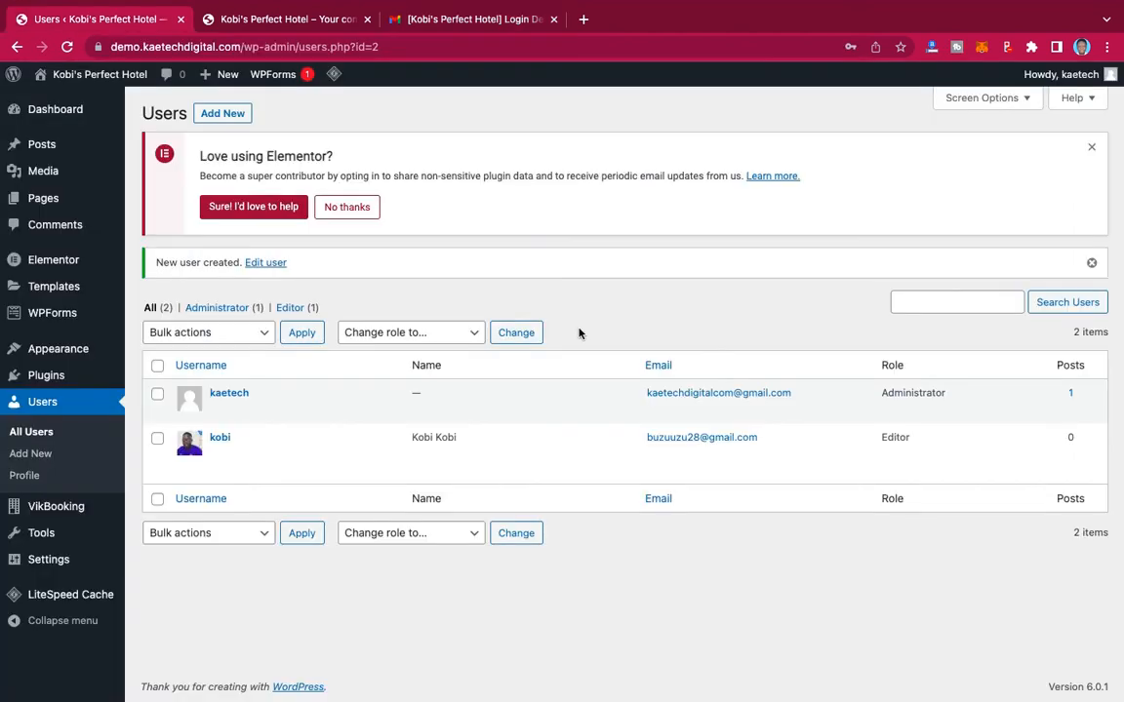